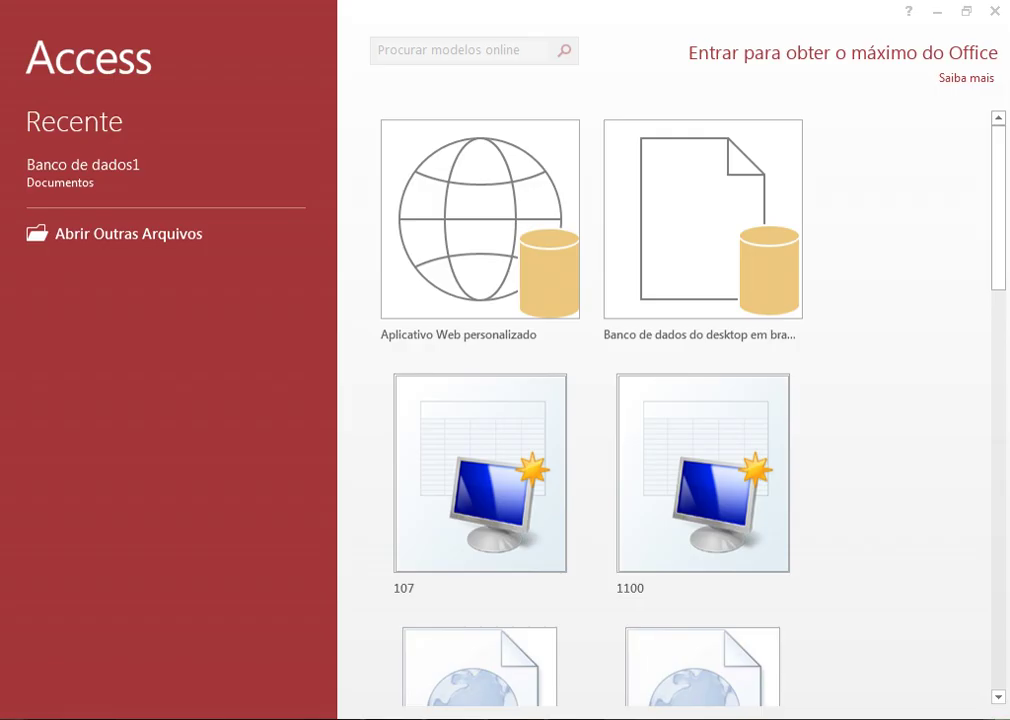
pyautogui.click(440, 420)
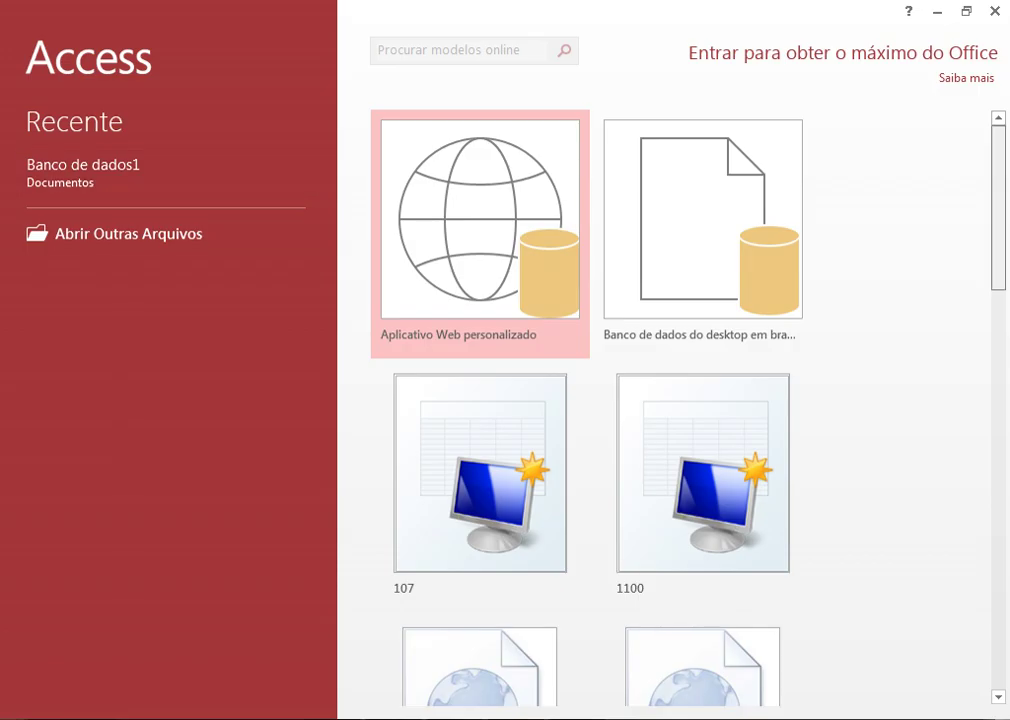
pyautogui.scroll(-3, 590, 400)
pyautogui.scroll(3, 590, 400)
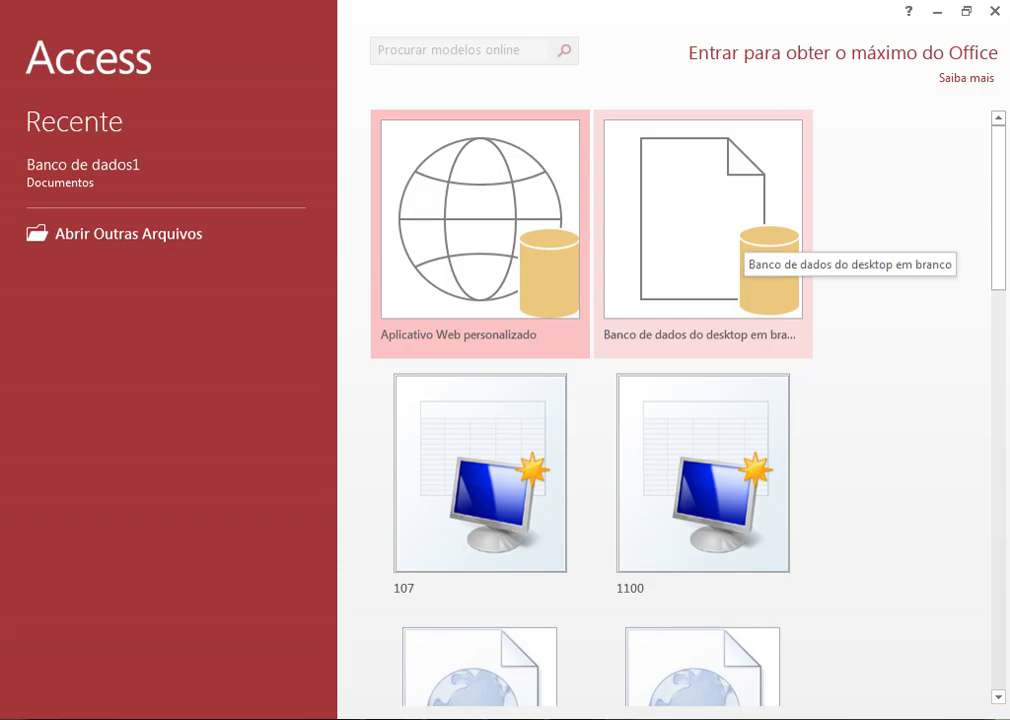
# Start a blank desktop database and name its file Loja.
pyautogui.click(703, 230)
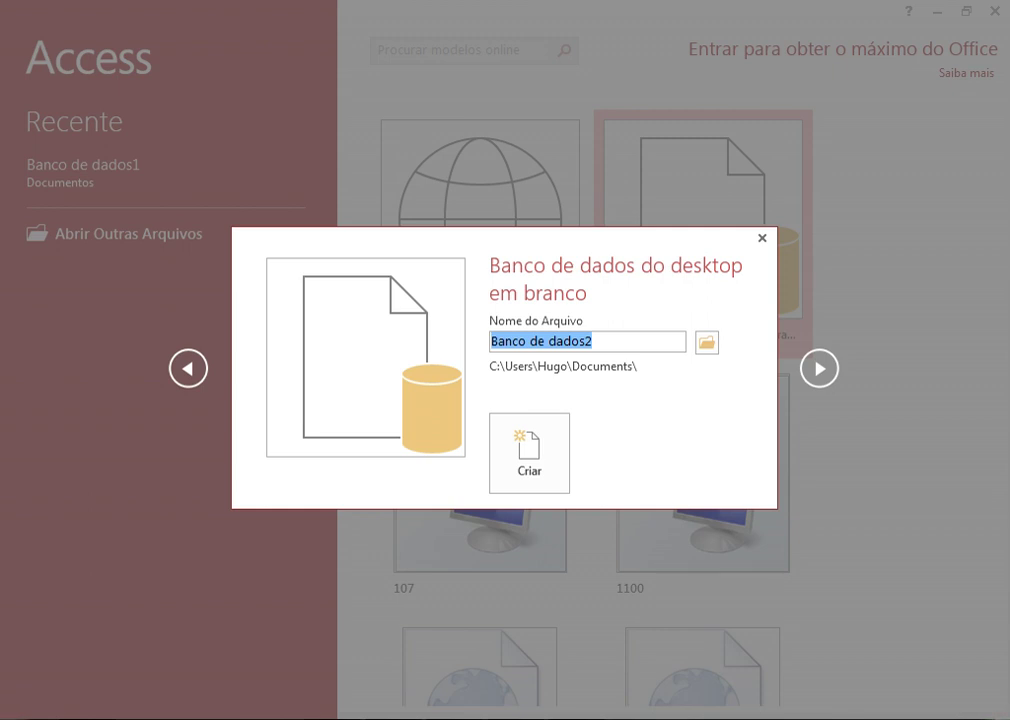
pyautogui.write('Loja')
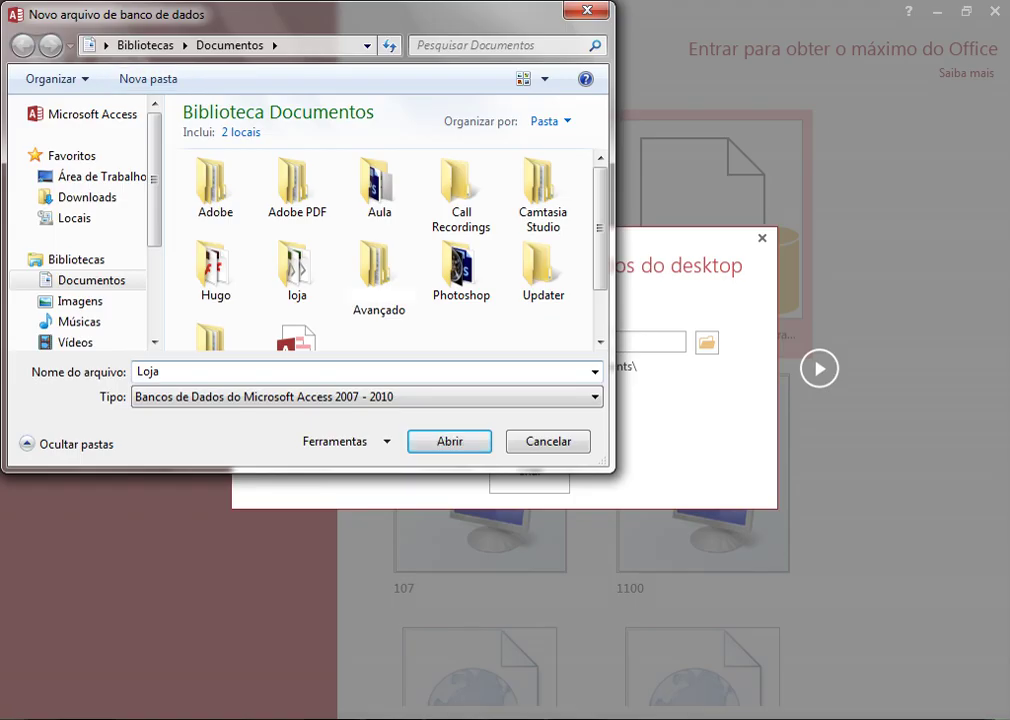
# Make a new folder named Curso Access in Documents and create the Loja database inside it.
pyautogui.click(148, 78)
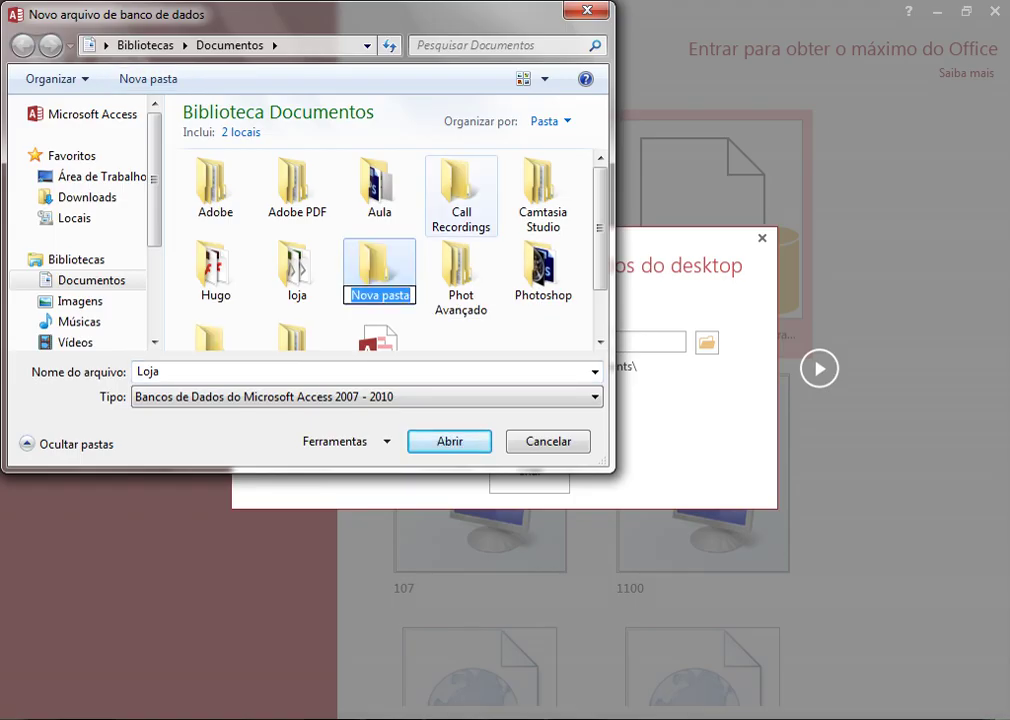
pyautogui.write('Curso Access')
pyautogui.press('Return')
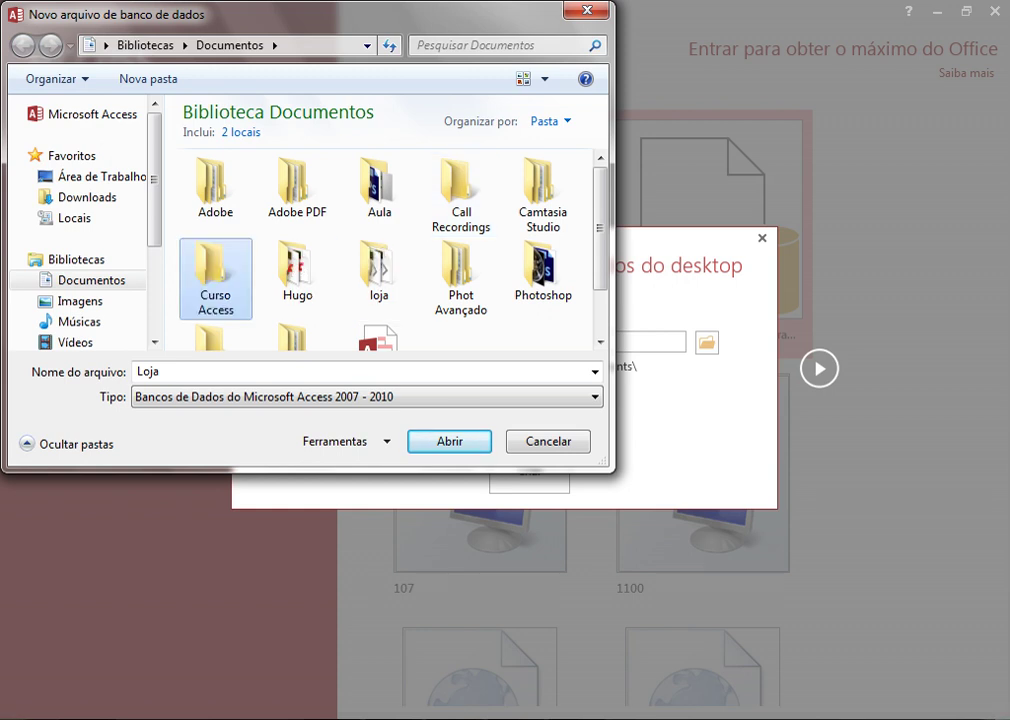
pyautogui.press('Return')
pyautogui.press('Tab')
pyautogui.press('Return')
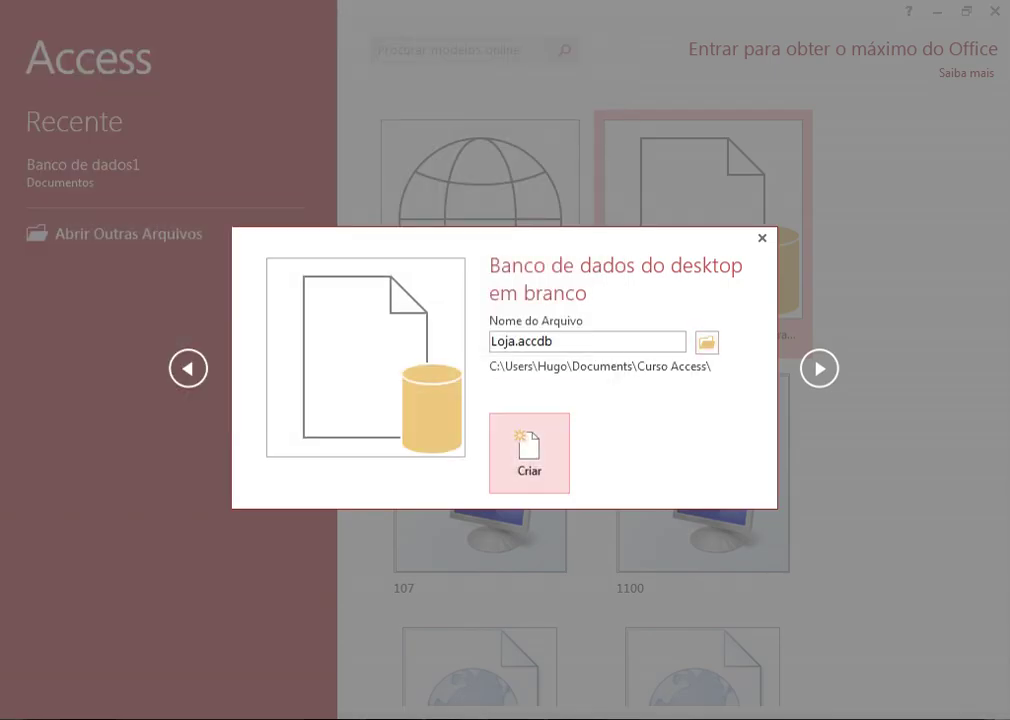
pyautogui.click(529, 452)
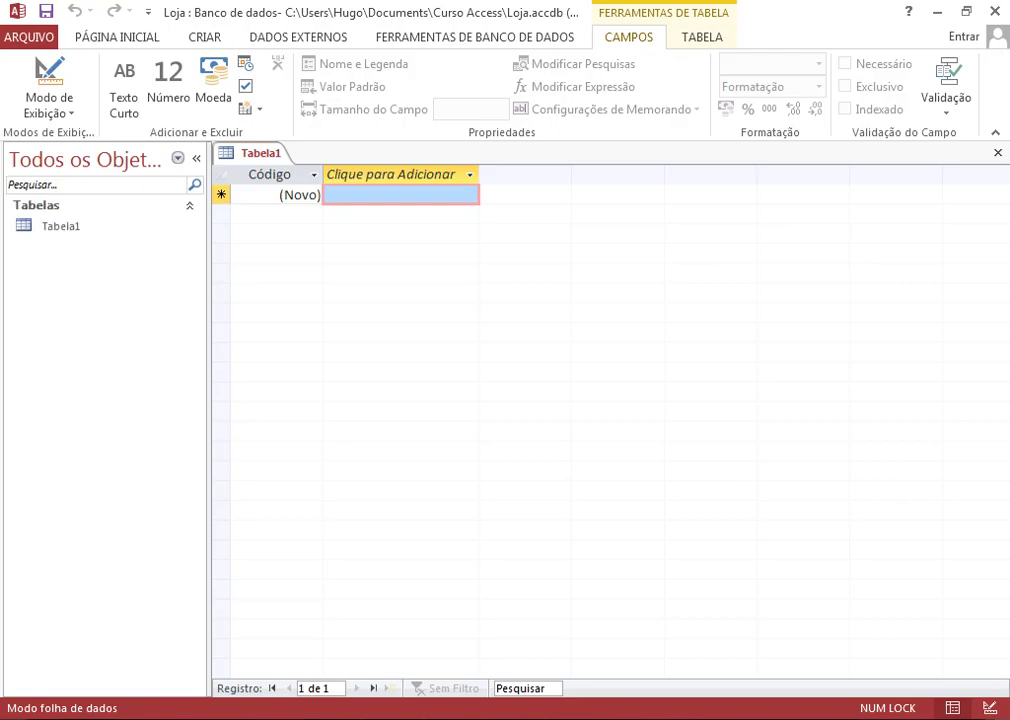
pyautogui.click(48, 105)
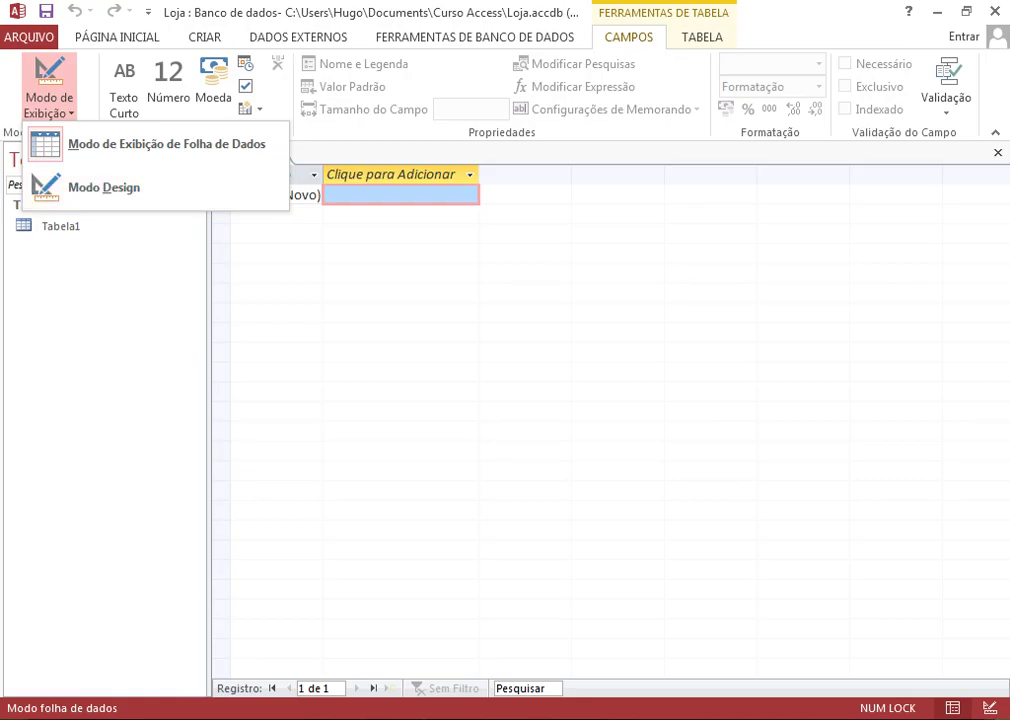
pyautogui.press('Escape')
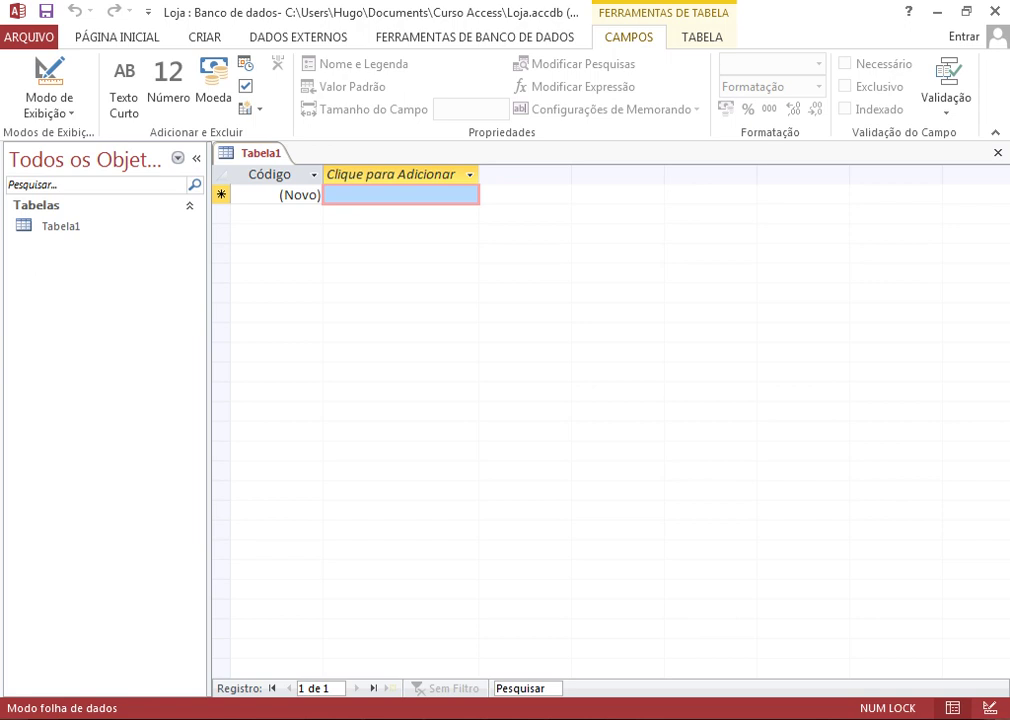
pyautogui.click(55, 226)
pyautogui.click(400, 195)
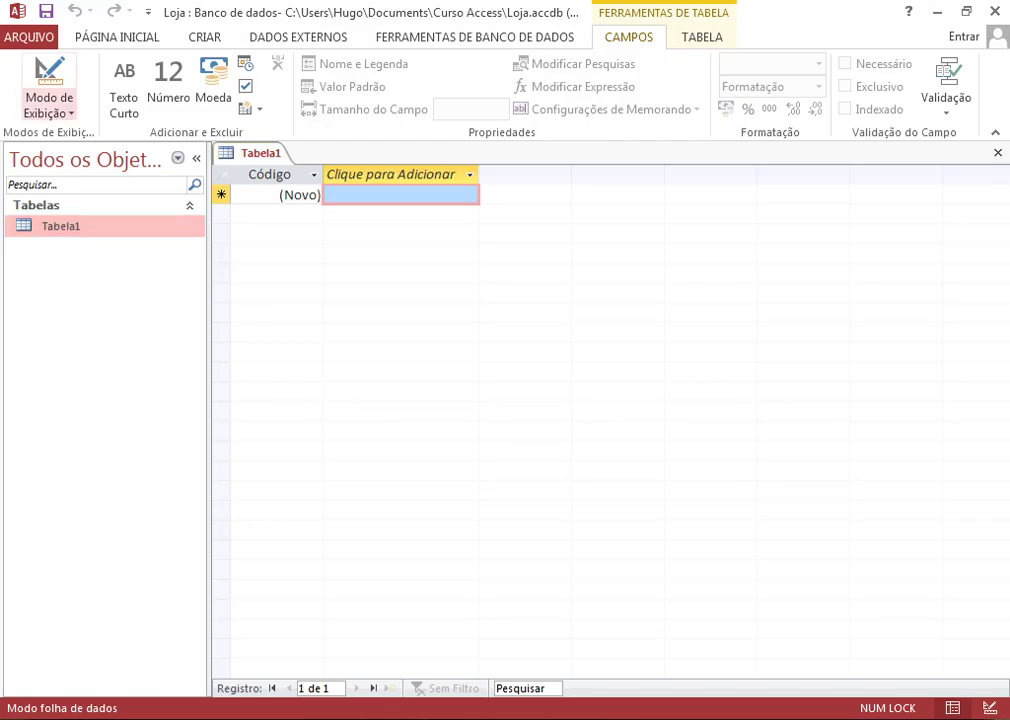
# Switch Tabela1 to Design view, saving the table under the name Produtos.
pyautogui.click(48, 106)
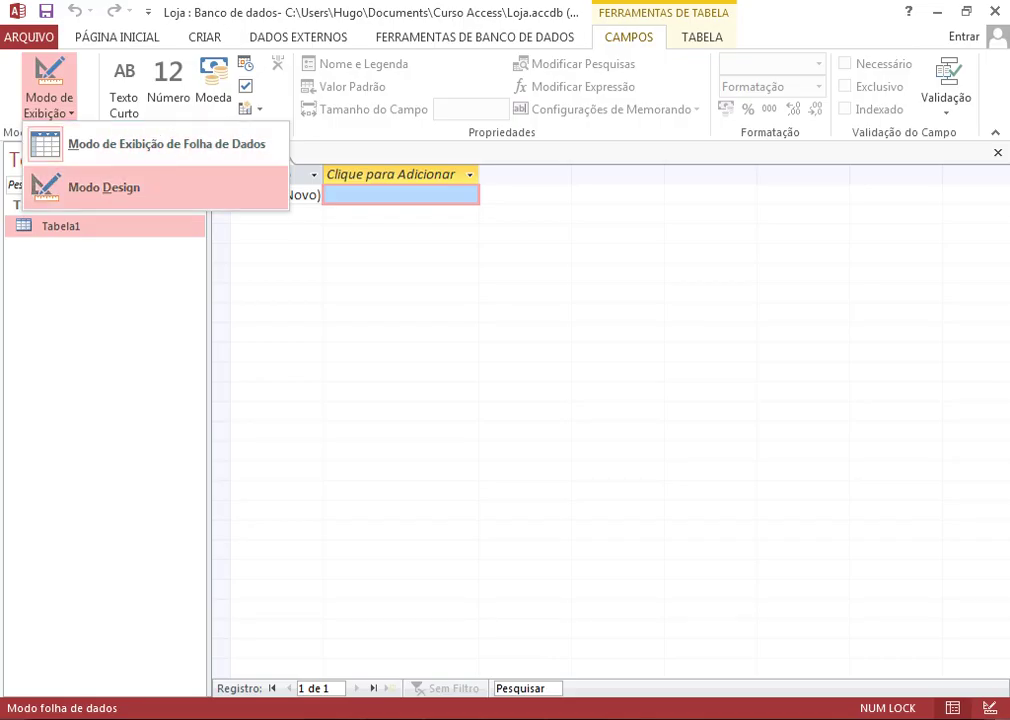
pyautogui.click(104, 187)
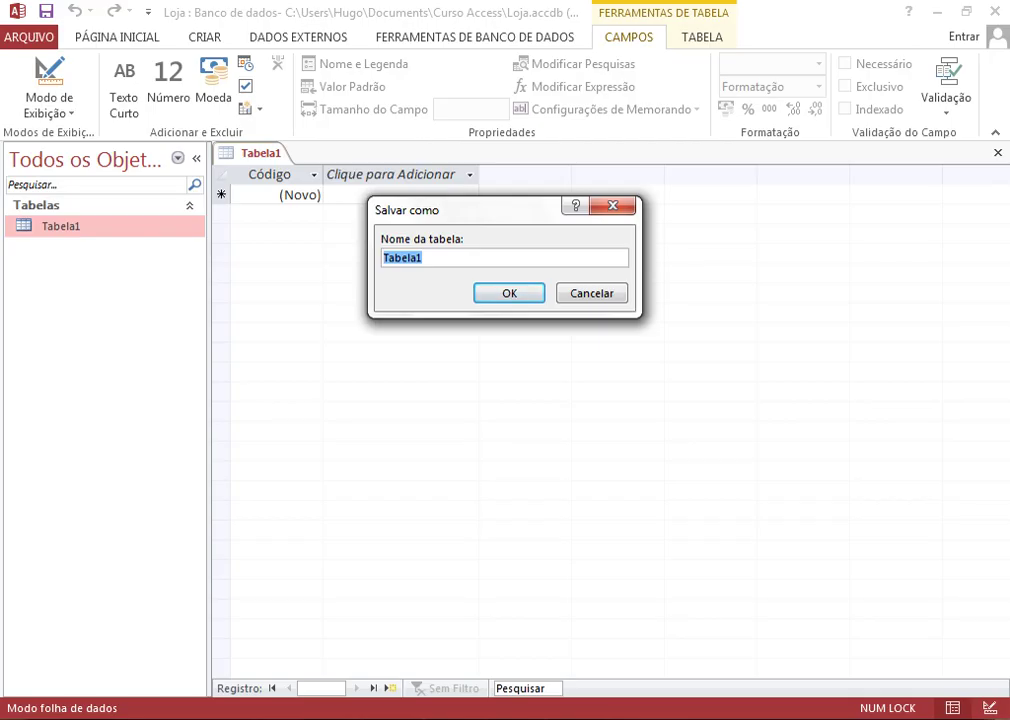
pyautogui.write('Produtos')
pyautogui.press('Return')
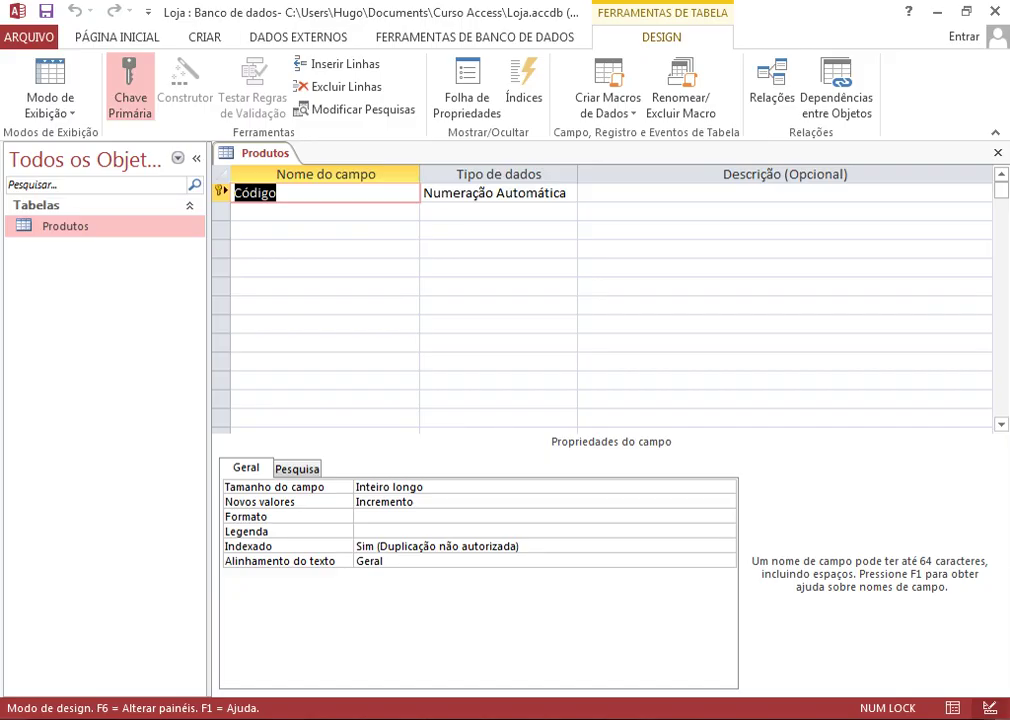
# Add the fields Nome and Quantidade below Código in the Produtos table design.
pyautogui.click(325, 211)
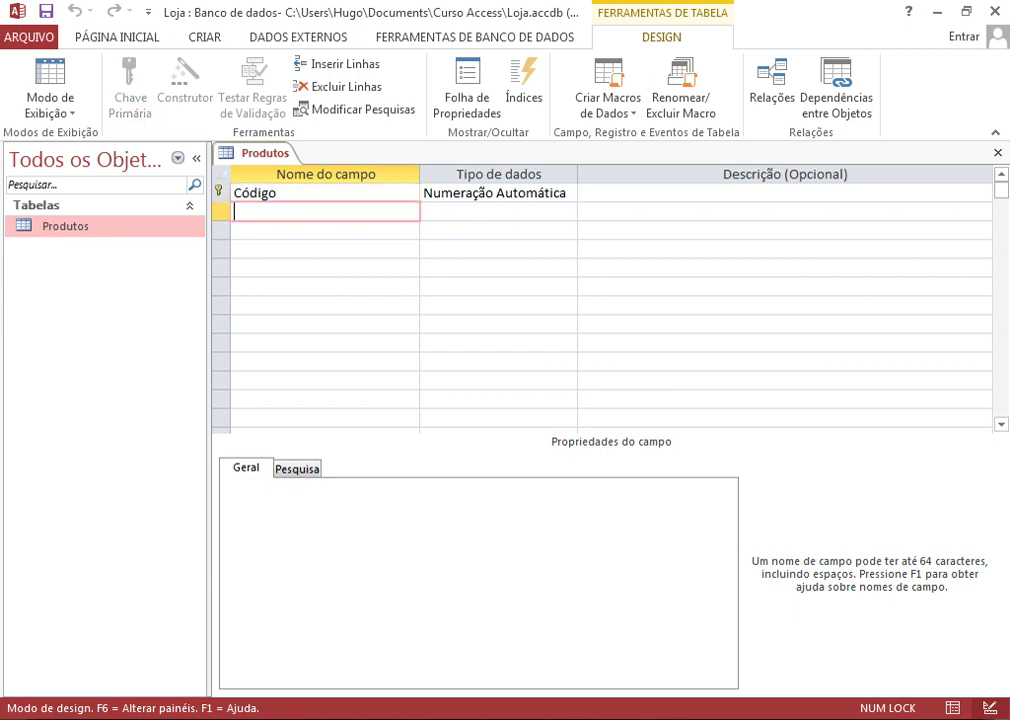
pyautogui.write('Nome')
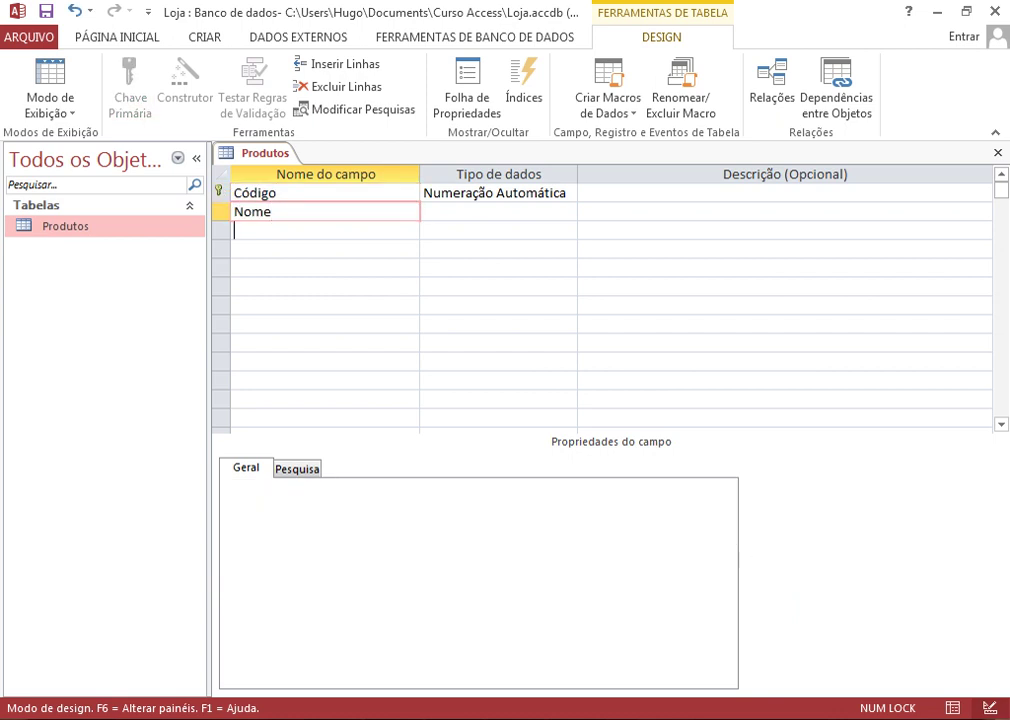
pyautogui.click(325, 230)
pyautogui.write('Wuan')
pyautogui.press('BackSpace')
pyautogui.press('BackSpace')
pyautogui.press('BackSpace')
pyautogui.press('BackSpace')
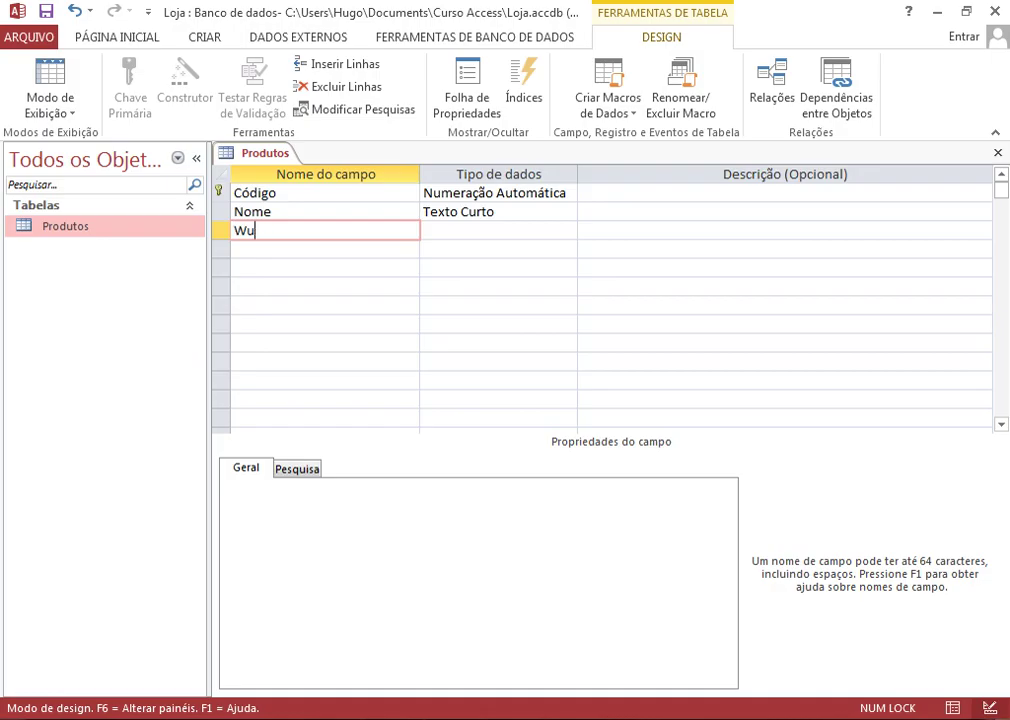
pyautogui.write('Quantidade')
# Add a field named Valor below Quantidade, keeping the default Texto Curto data type.
pyautogui.click(325, 249)
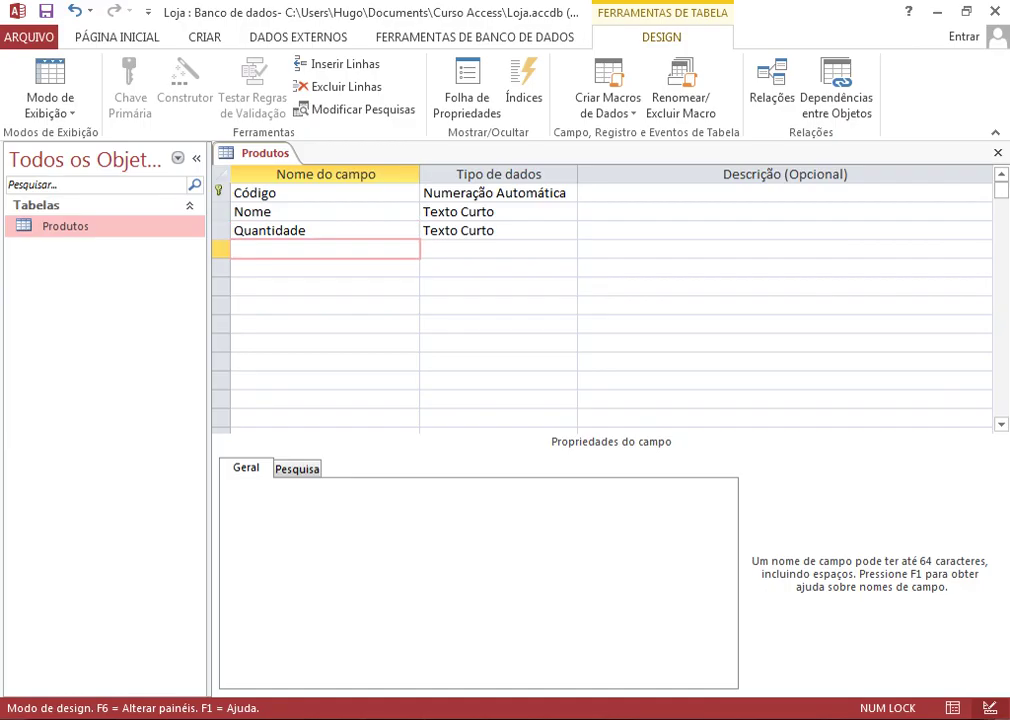
pyautogui.write('Valor')
pyautogui.press('Return')
pyautogui.press('Down')
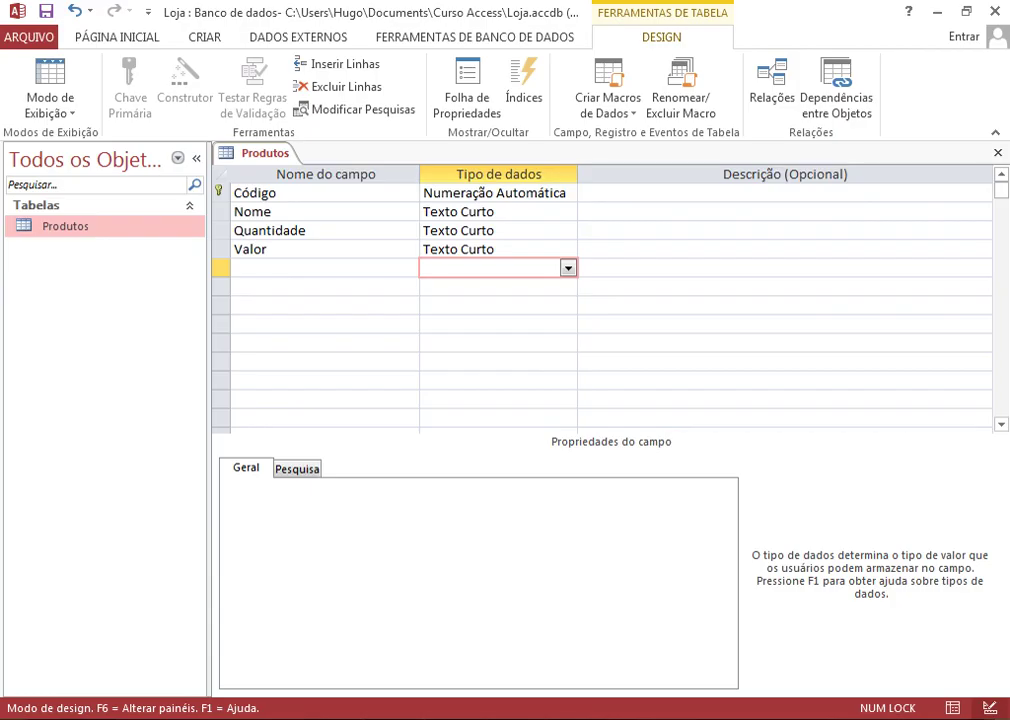
pyautogui.press('F10')
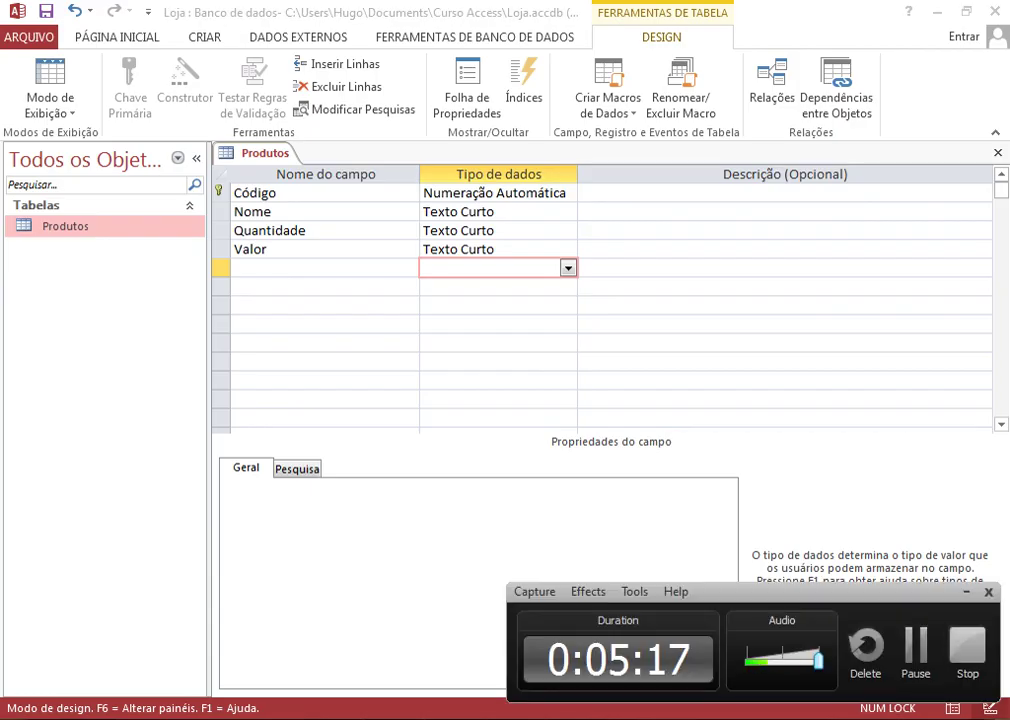